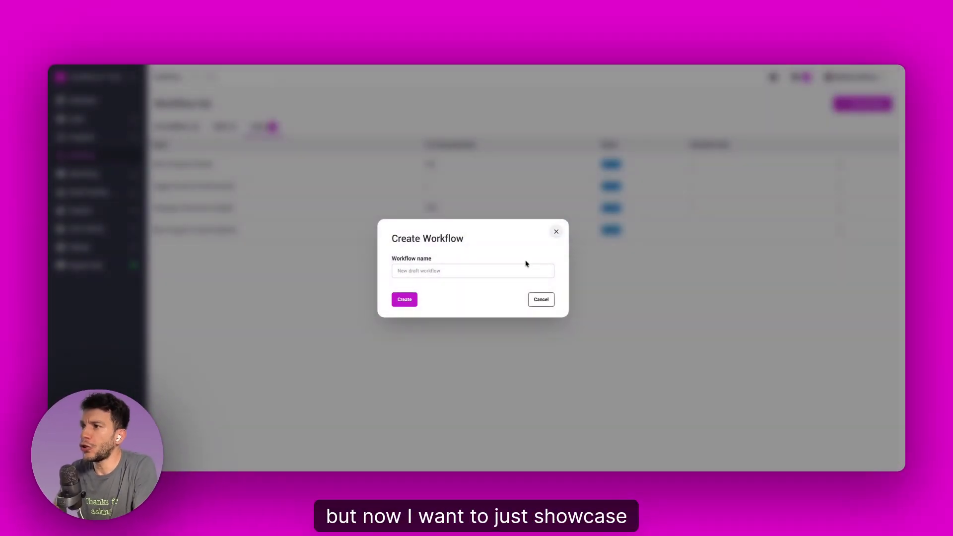
Step: Create a workflow named "New Workflow"
{"action": "left_click", "coordinate": [507, 269]}
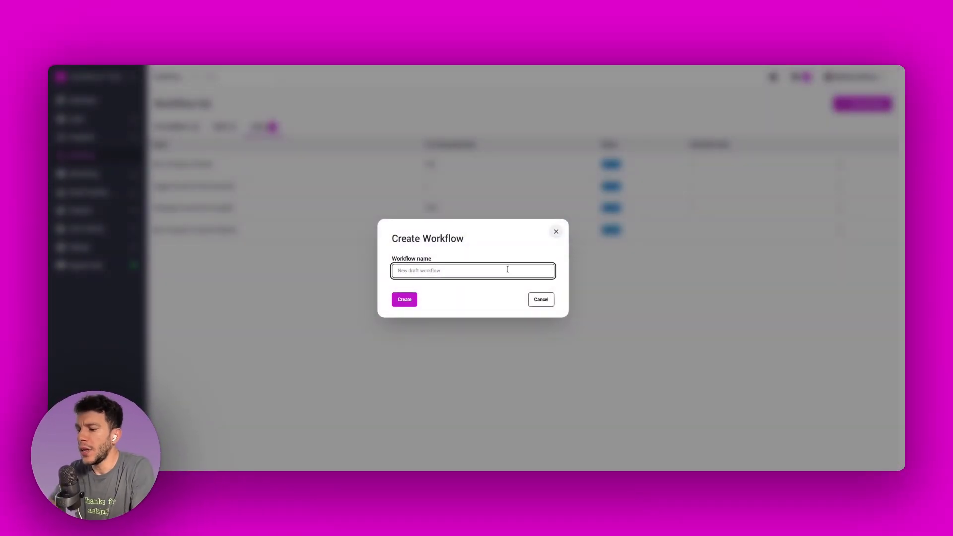
{"action": "type", "text": "new W"}
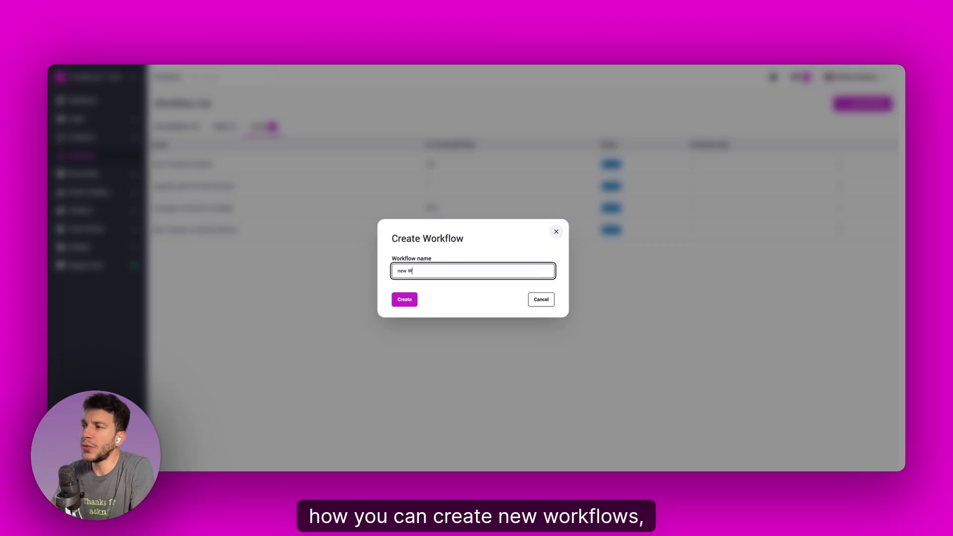
{"action": "left_click", "coordinate": [481, 291]}
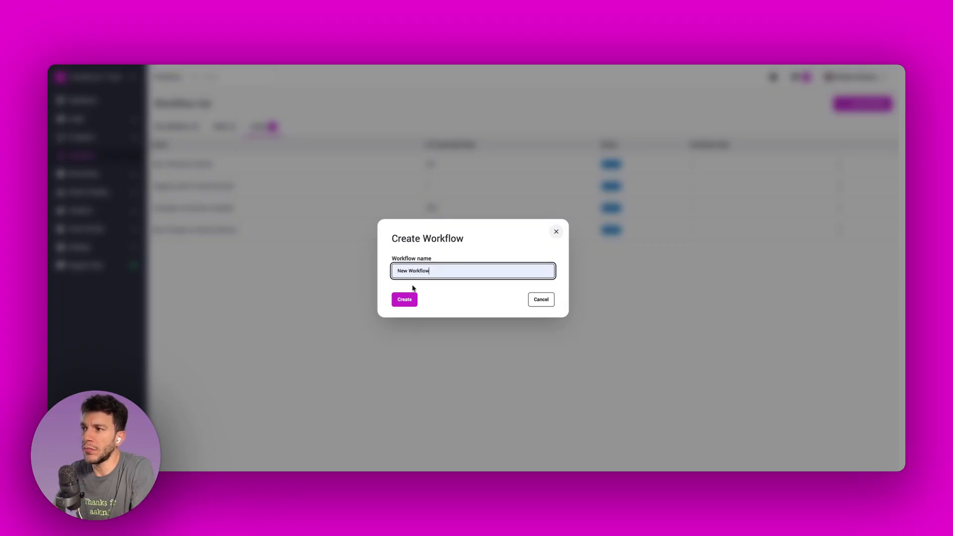
{"action": "left_click", "coordinate": [410, 301]}
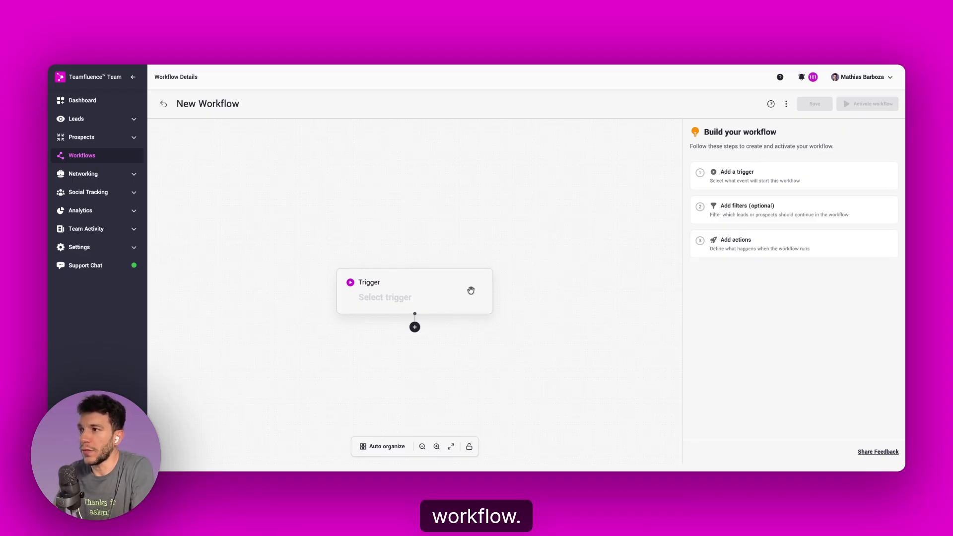
Step: Set the workflow trigger to New Company Page Follower and move its block toward the upper-left part of the canvas
{"action": "left_click_drag", "start_coordinate": [466, 289], "coordinate": [399, 184]}
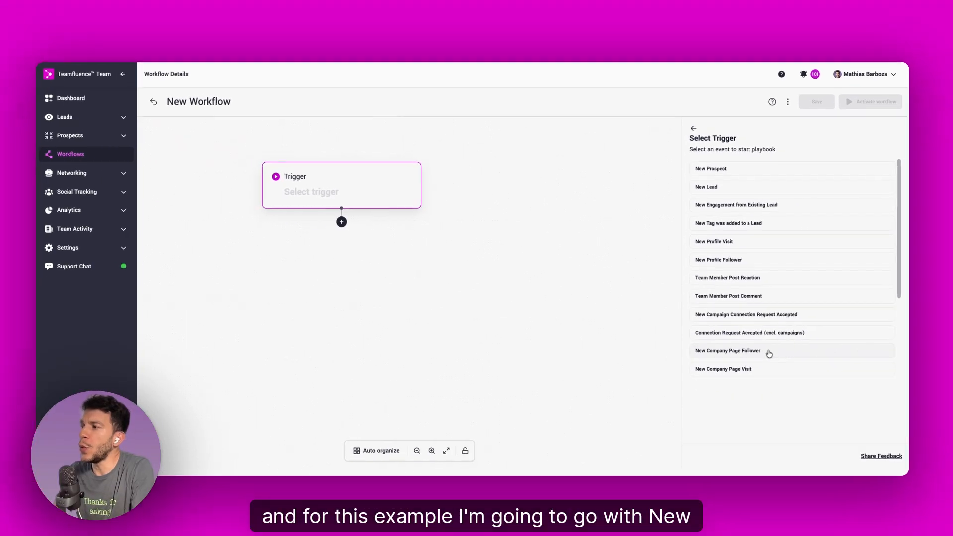
{"action": "left_click", "coordinate": [768, 352]}
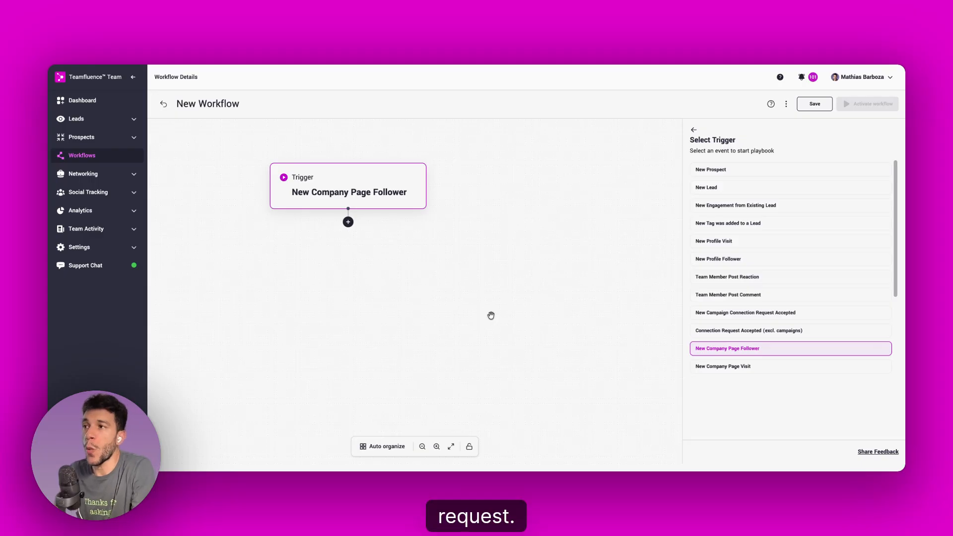
{"action": "left_click_drag", "start_coordinate": [393, 199], "coordinate": [337, 177]}
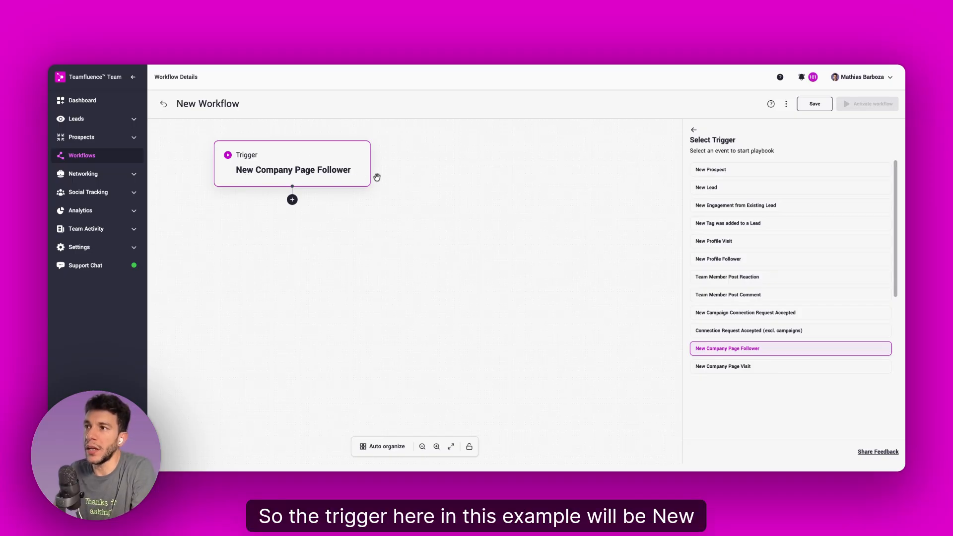
Step: Add a Filter step below and to the right of the trigger, with the condition that the lead is an ICP match
{"action": "left_click", "coordinate": [292, 200]}
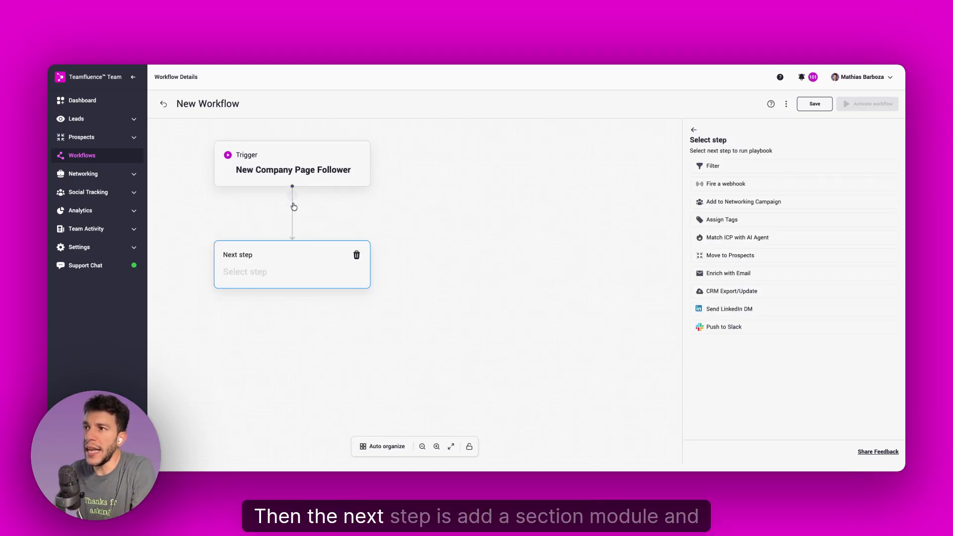
{"action": "left_click_drag", "start_coordinate": [327, 265], "coordinate": [417, 251]}
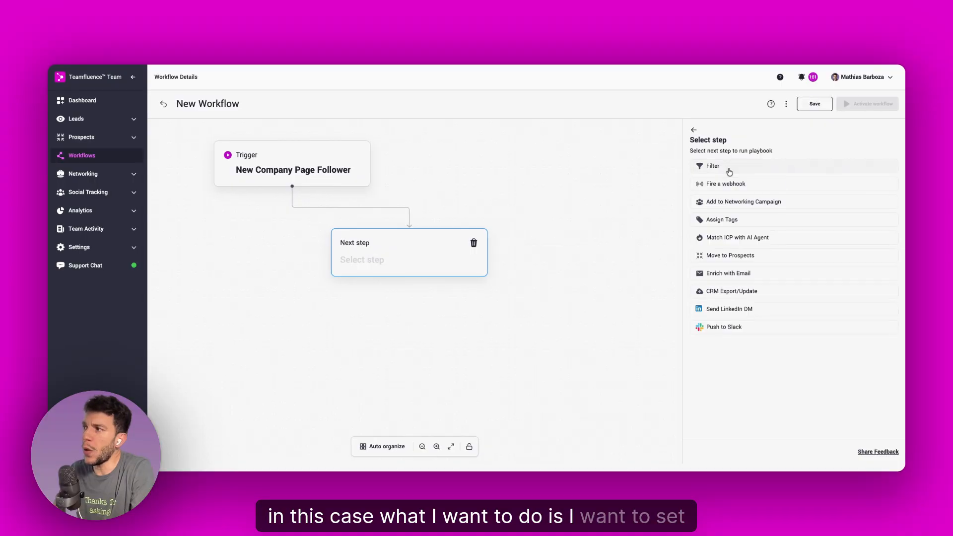
{"action": "left_click", "coordinate": [727, 169]}
{"action": "left_click", "coordinate": [728, 175]}
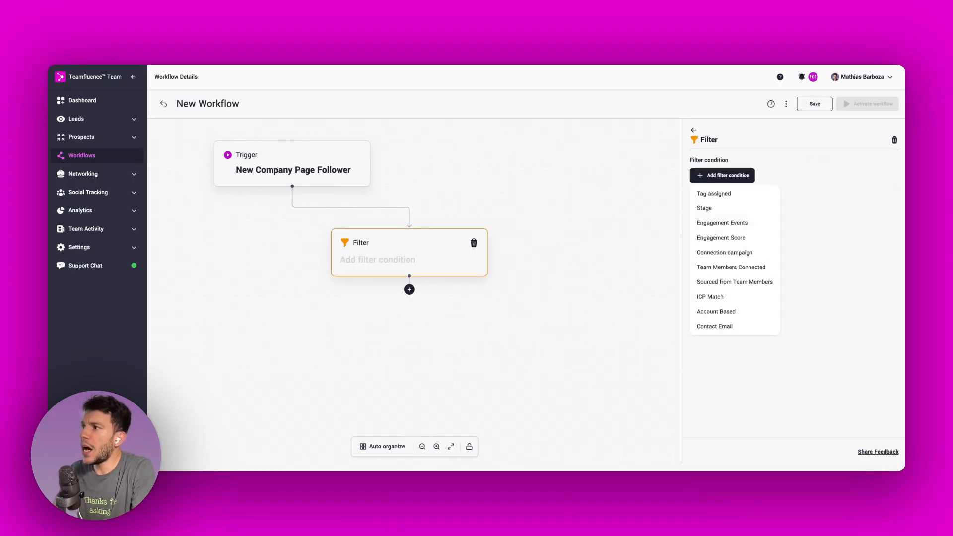
{"action": "left_click", "coordinate": [721, 297]}
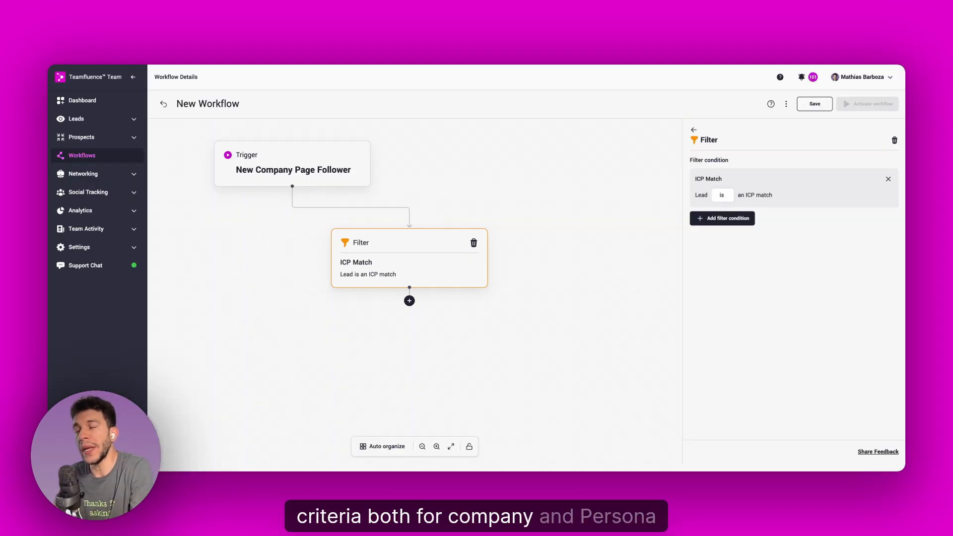
{"action": "left_click_drag", "start_coordinate": [436, 254], "coordinate": [438, 249]}
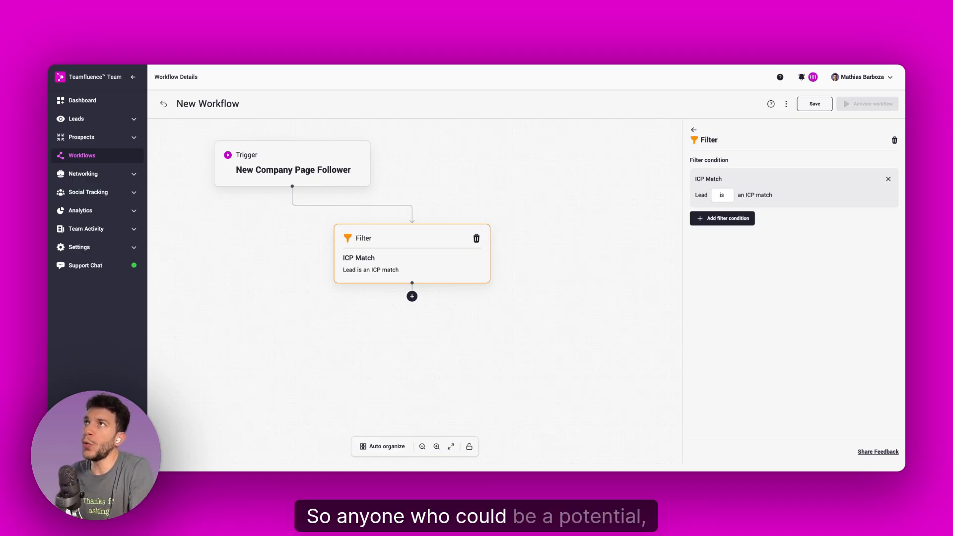
Step: Add an Engagement Events condition of ≥ 3 to the filter
{"action": "left_click", "coordinate": [734, 222]}
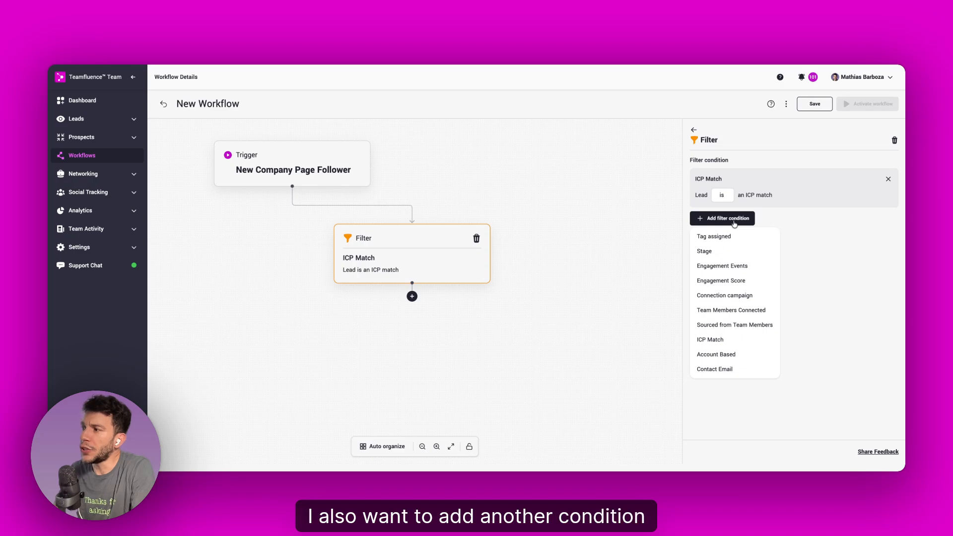
{"action": "left_click", "coordinate": [745, 271]}
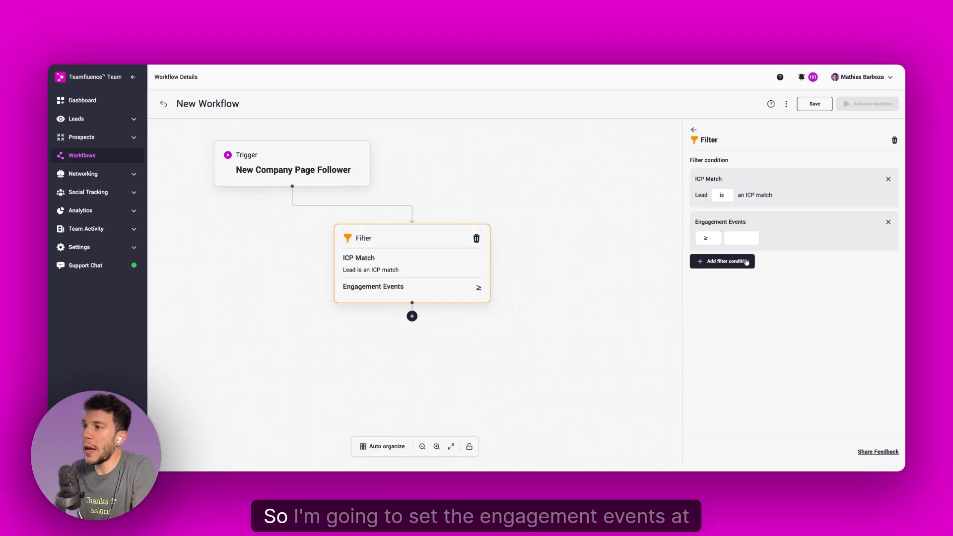
{"action": "left_click", "coordinate": [742, 238]}
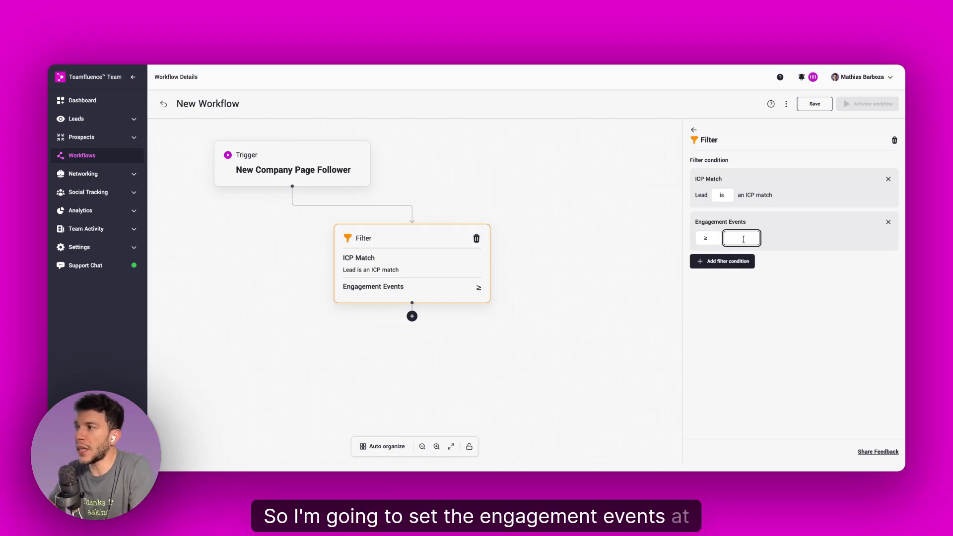
{"action": "type", "text": "3"}
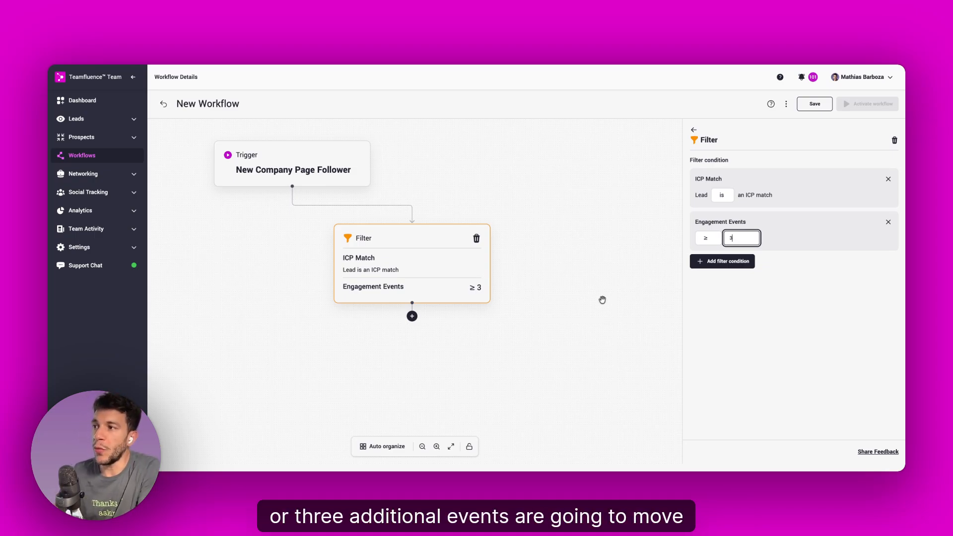
Step: Add a CRM Export/Update action on the filter's true branch, placed below and to the right of the filter
{"action": "left_click", "coordinate": [412, 316]}
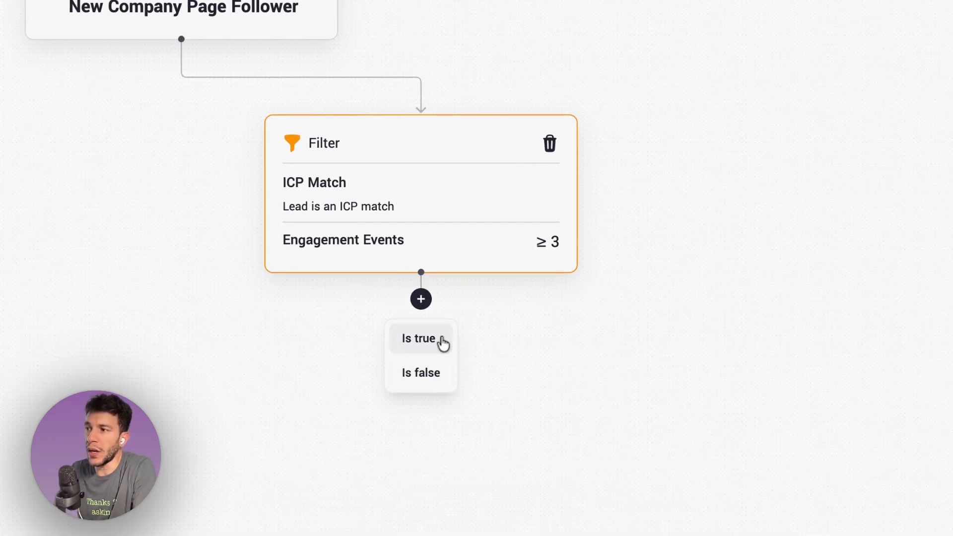
{"action": "left_click", "coordinate": [442, 343]}
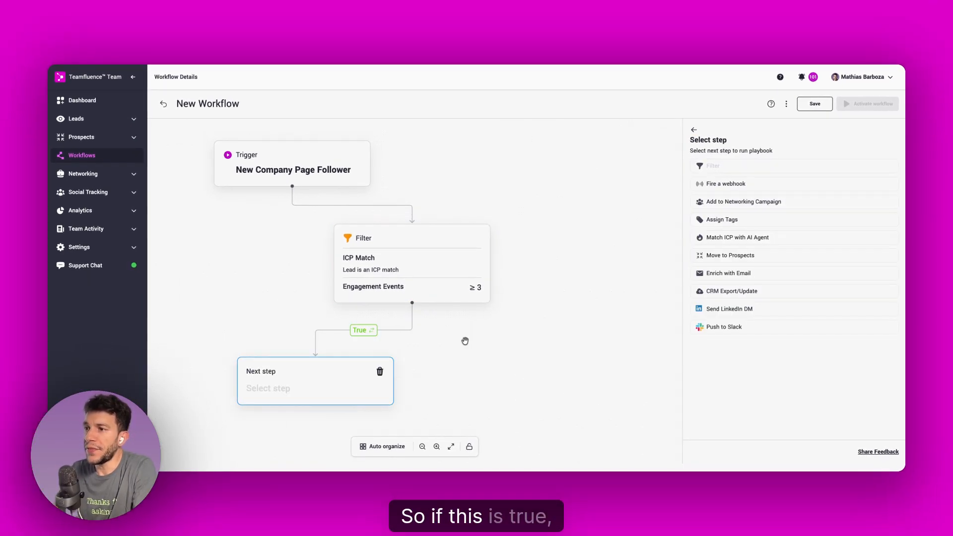
{"action": "left_click_drag", "start_coordinate": [337, 376], "coordinate": [558, 357]}
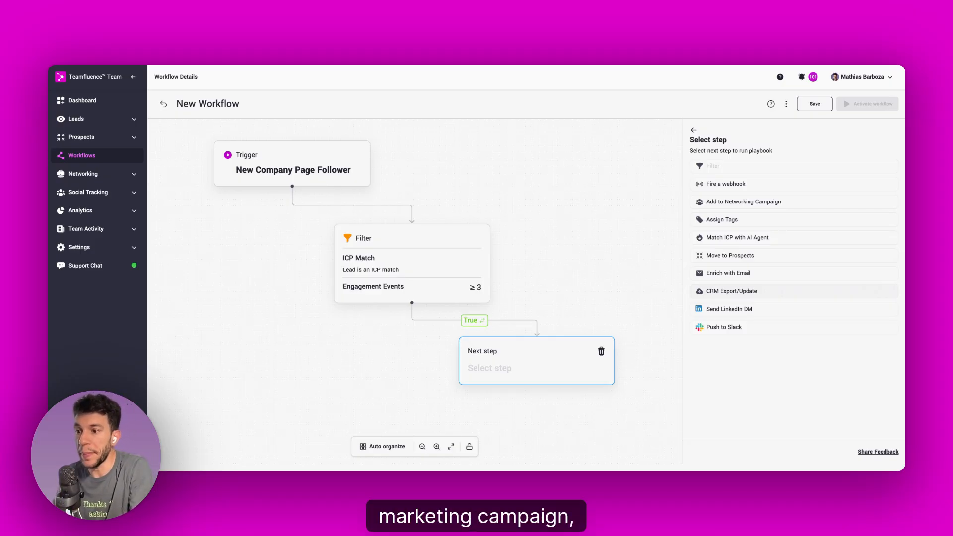
{"action": "left_click", "coordinate": [731, 291]}
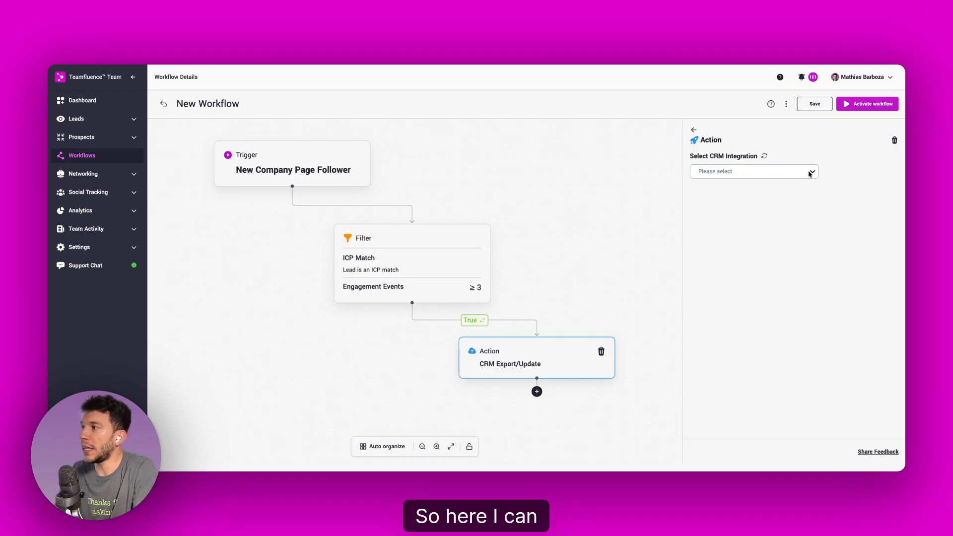
Step: Set the CRM integration to Hubspot without a default lifecycle stage, and shift the action block slightly further right
{"action": "left_click", "coordinate": [792, 172]}
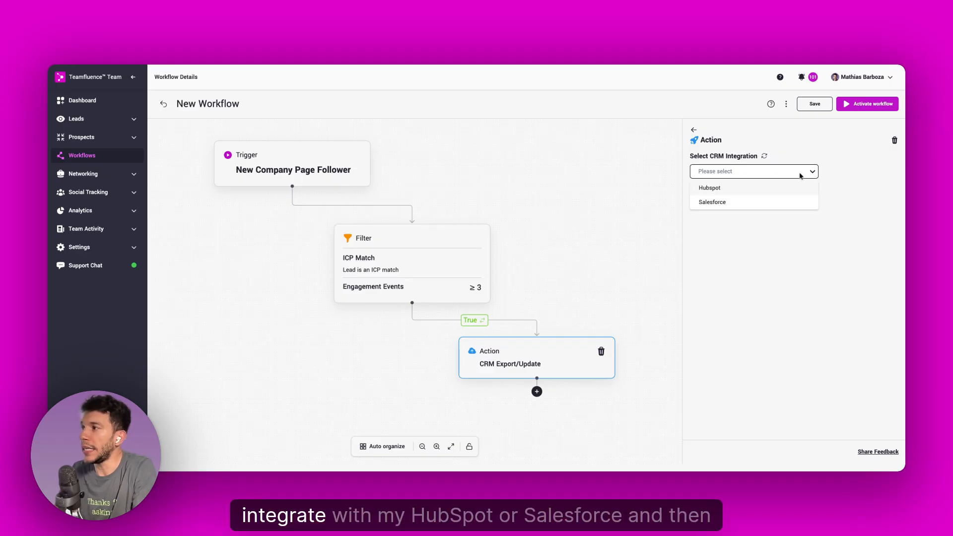
{"action": "left_click", "coordinate": [720, 193]}
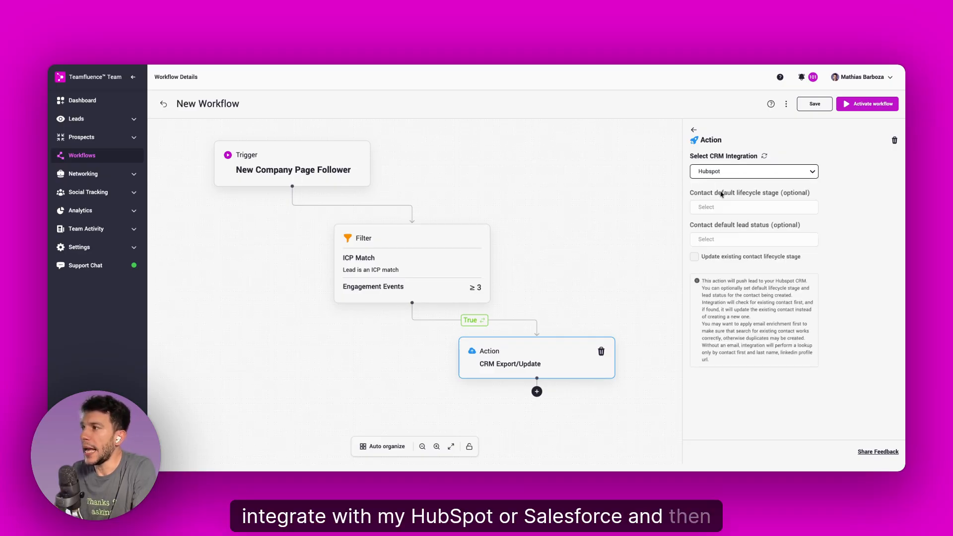
{"action": "left_click", "coordinate": [725, 207]}
{"action": "left_click", "coordinate": [853, 205]}
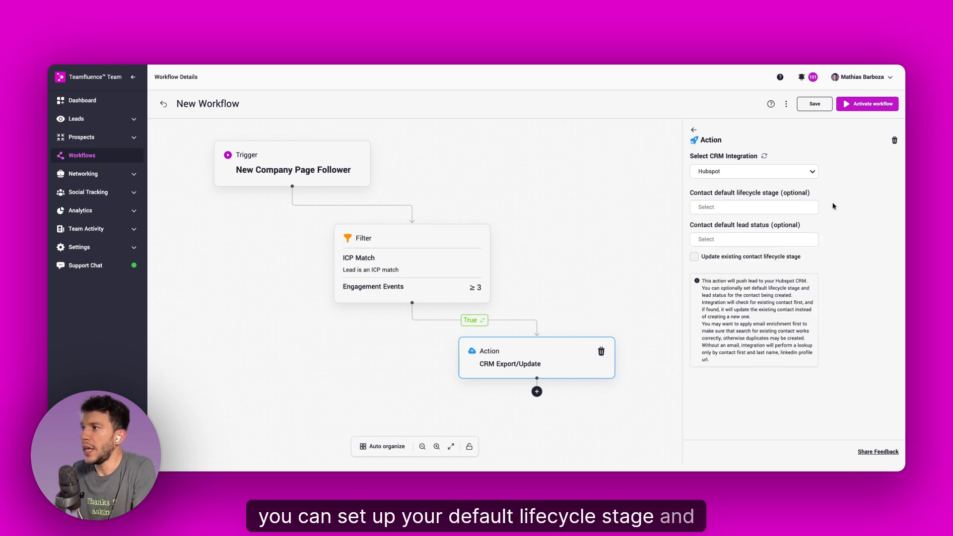
{"action": "left_click_drag", "start_coordinate": [573, 361], "coordinate": [584, 364]}
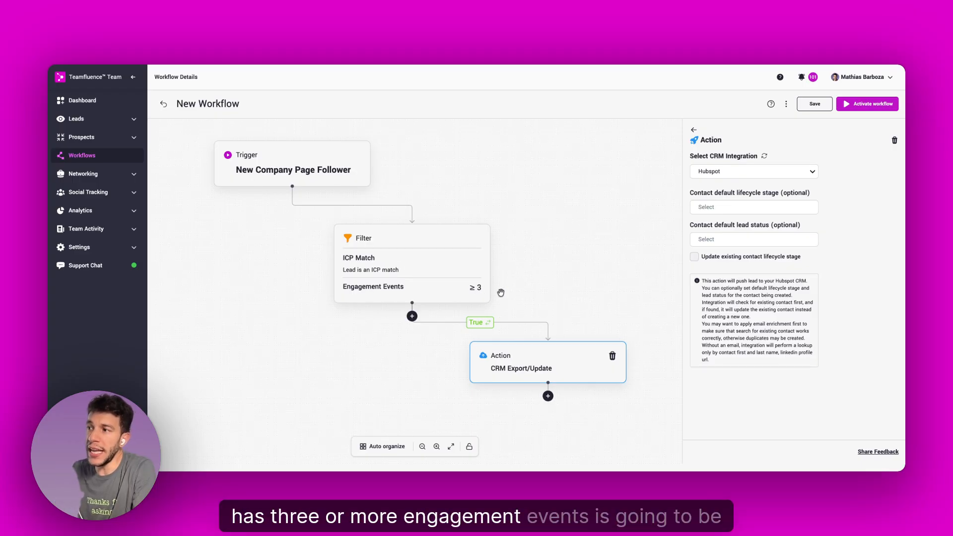
{"action": "left_click_drag", "start_coordinate": [568, 364], "coordinate": [585, 368]}
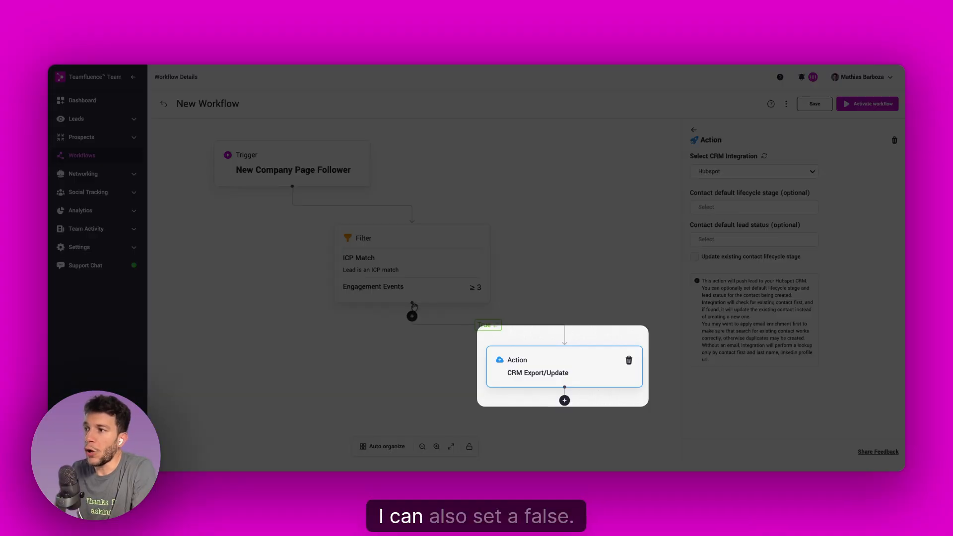
Step: Add a Push to Slack action on the filter's false branch
{"action": "left_click", "coordinate": [412, 315]}
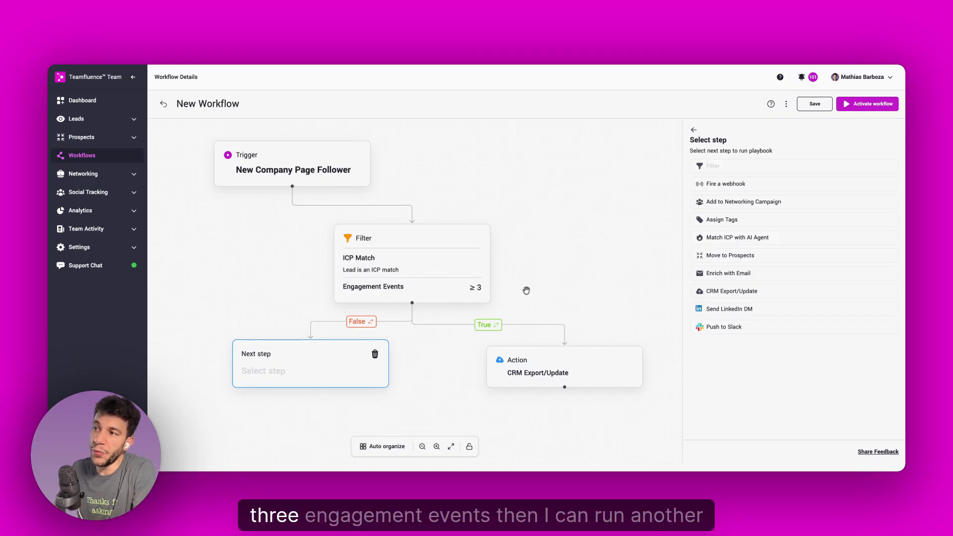
{"action": "left_click_drag", "start_coordinate": [323, 361], "coordinate": [323, 365]}
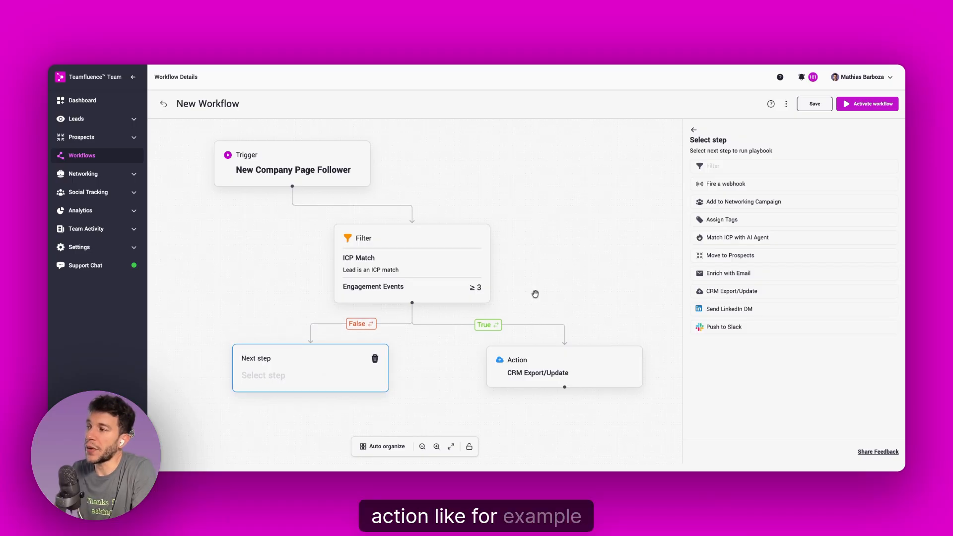
{"action": "left_click", "coordinate": [750, 328]}
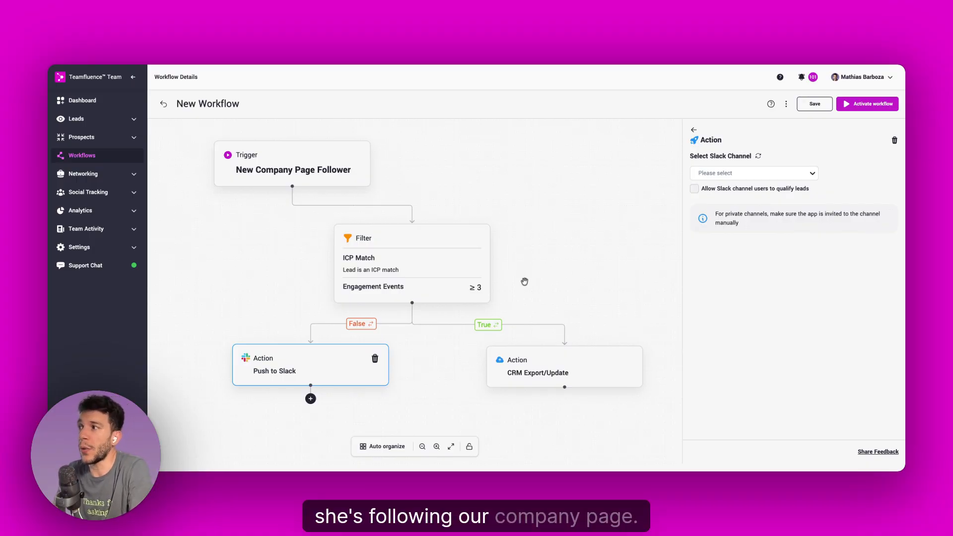
Step: Move the Push to Slack block slightly lower, leave its channel unselected, and save the workflow
{"action": "left_click_drag", "start_coordinate": [330, 365], "coordinate": [324, 379]}
{"action": "left_click_drag", "start_coordinate": [594, 294], "coordinate": [596, 278]}
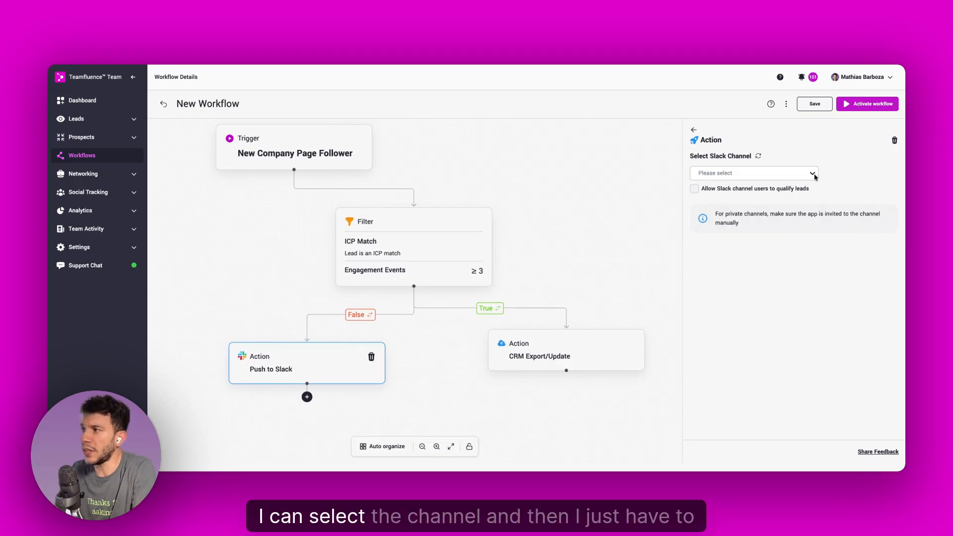
{"action": "left_click", "coordinate": [586, 238]}
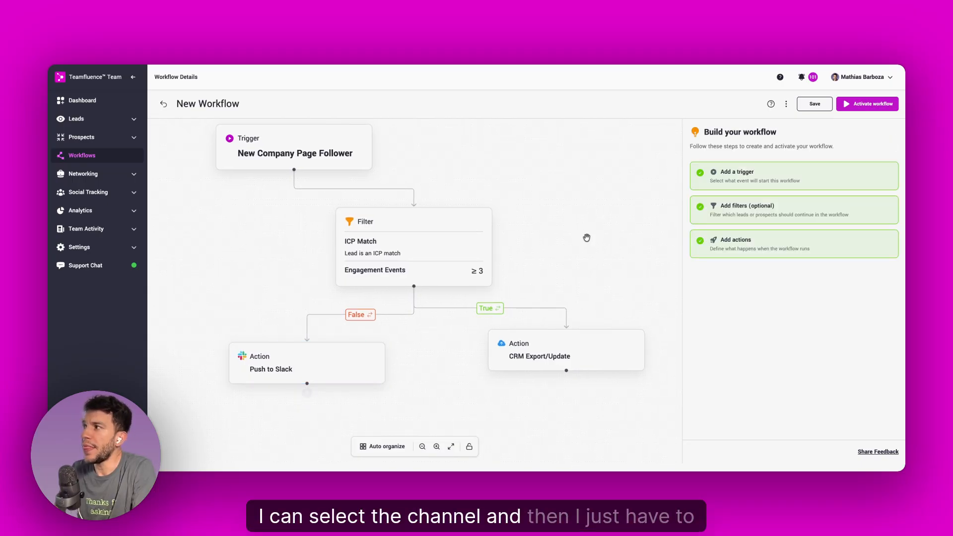
{"action": "left_click", "coordinate": [814, 105]}
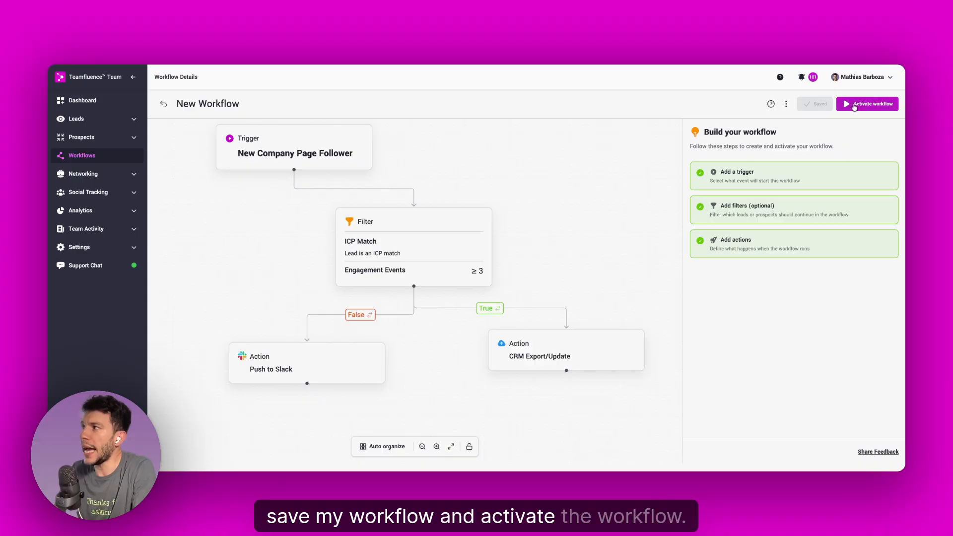